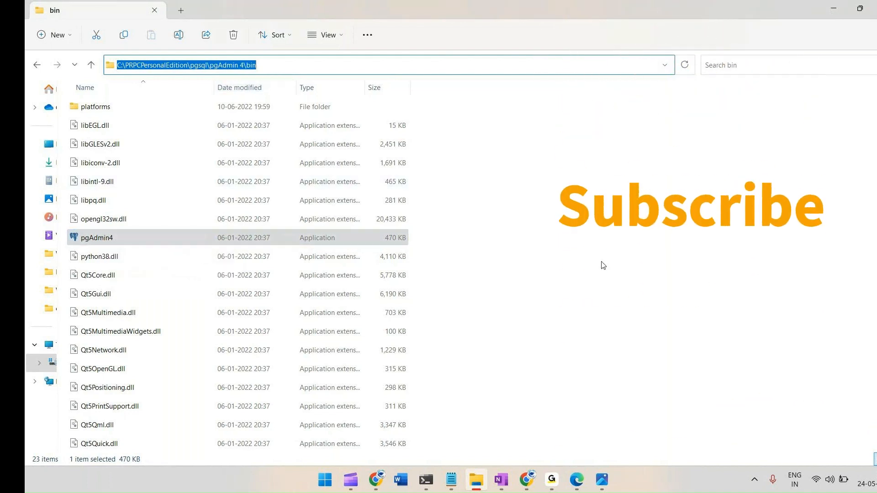
- Switch to pgAdmin 4 and compare its Servers tree with the saved WhatsApp screenshot of the Browser tree
{"action": "left_click", "coordinate": [576, 480]}
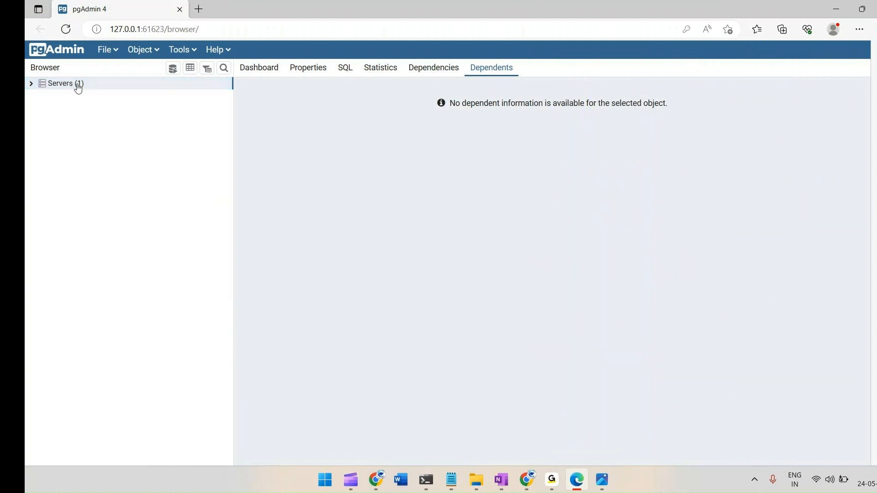
{"action": "left_click", "coordinate": [31, 84]}
{"action": "left_click", "coordinate": [42, 96]}
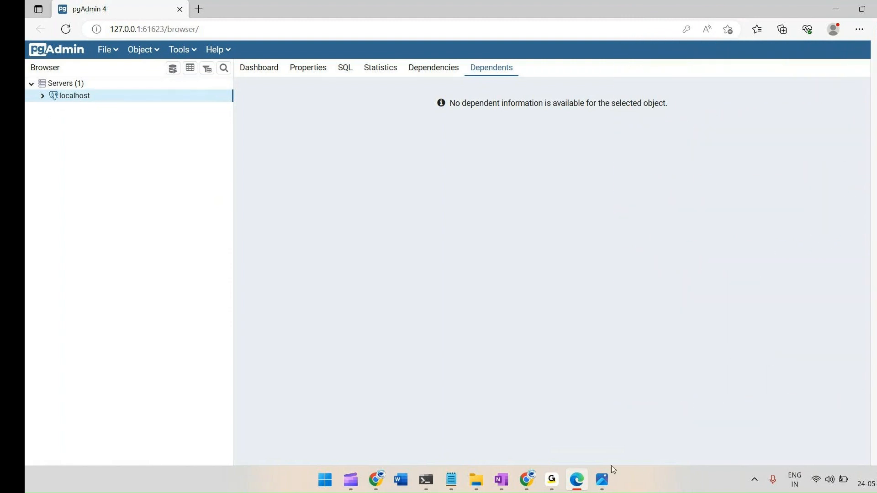
{"action": "left_click", "coordinate": [603, 480]}
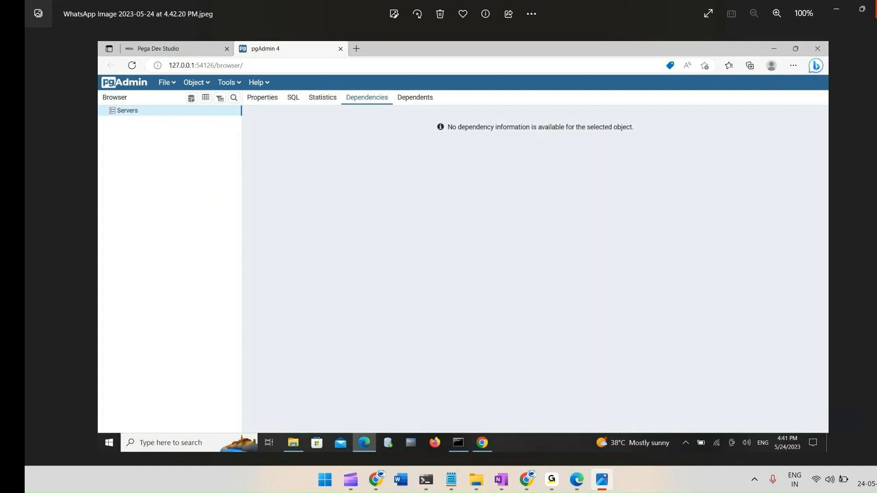
{"action": "left_click", "coordinate": [837, 10]}
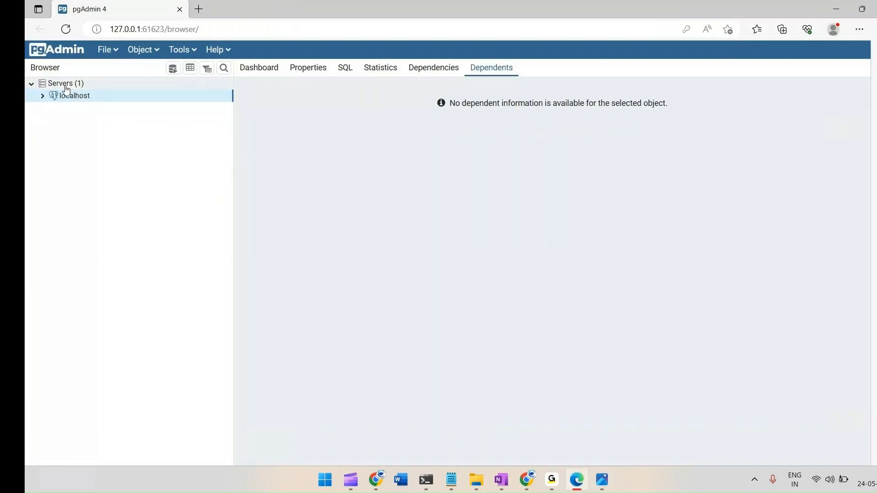
{"action": "left_click", "coordinate": [31, 84]}
{"action": "right_click", "coordinate": [52, 87]}
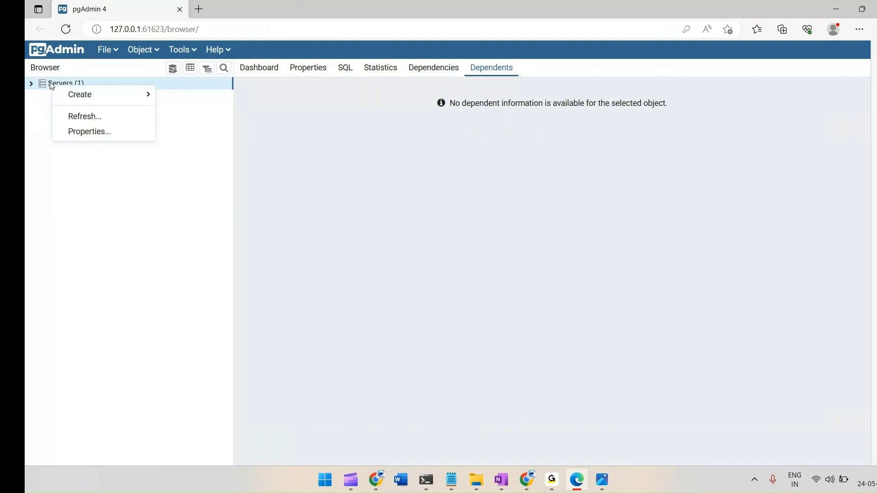
{"action": "mouse_move", "coordinate": [74, 102]}
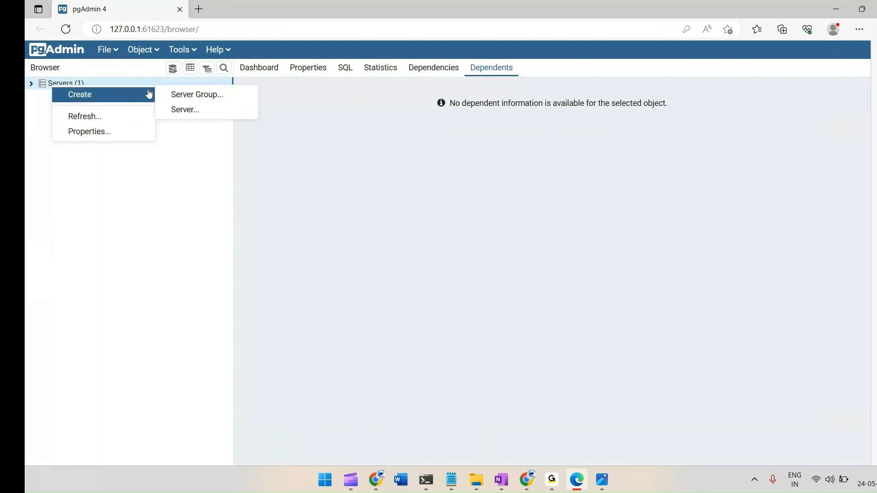
{"action": "left_click", "coordinate": [201, 95]}
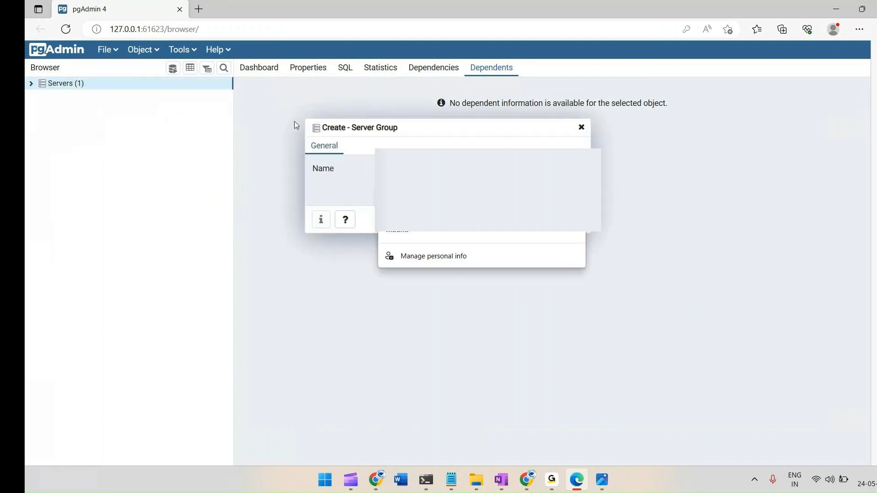
{"action": "left_click", "coordinate": [579, 126]}
- Start creating a new server under Servers and name it localhost
{"action": "right_click", "coordinate": [51, 86]}
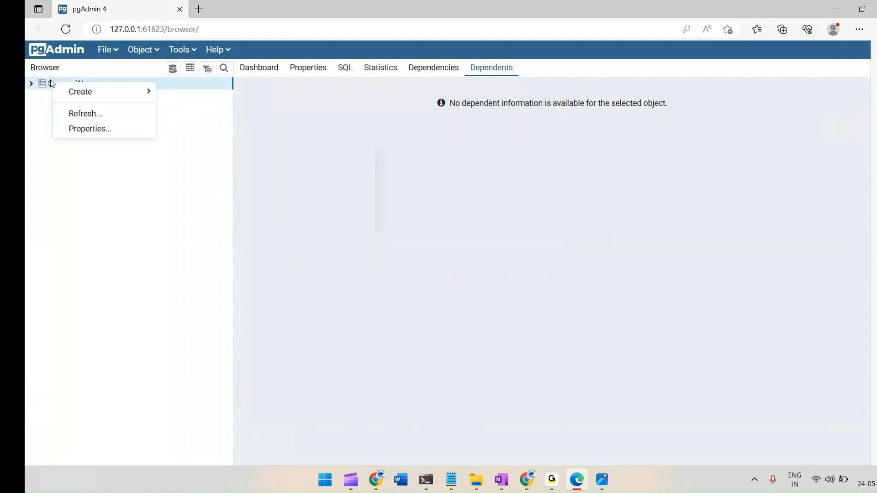
{"action": "mouse_move", "coordinate": [92, 94]}
{"action": "left_click", "coordinate": [198, 110]}
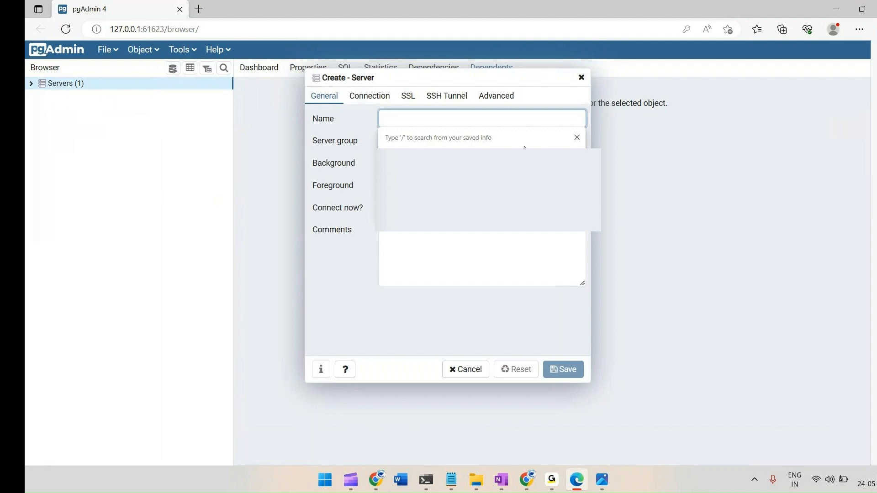
{"action": "left_click", "coordinate": [577, 137]}
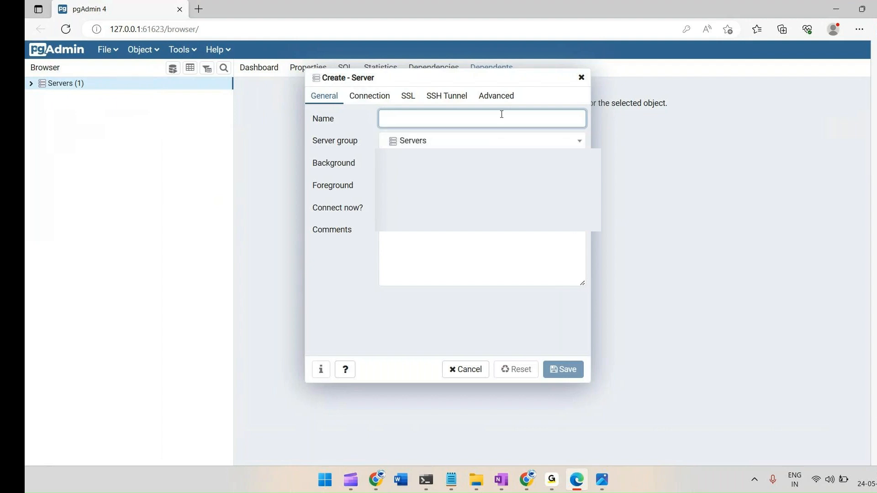
{"action": "type", "text": "localhos"}
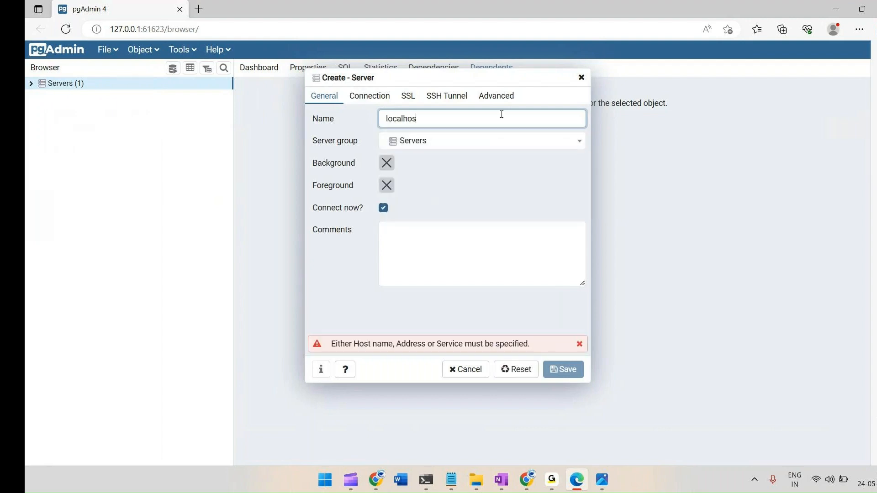
{"action": "type", "text": "t"}
{"action": "double_click", "coordinate": [398, 120]}
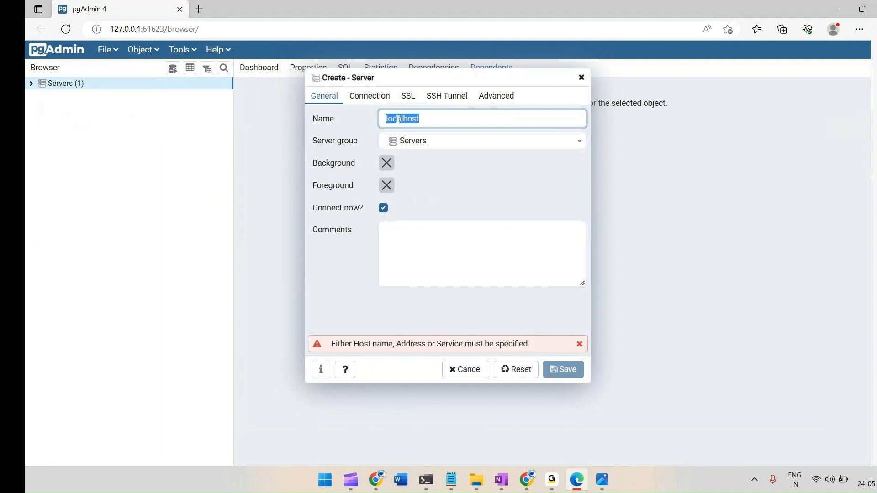
- Set the new server's connection host name/address to localhost, matching it against the server name
{"action": "left_click", "coordinate": [367, 100]}
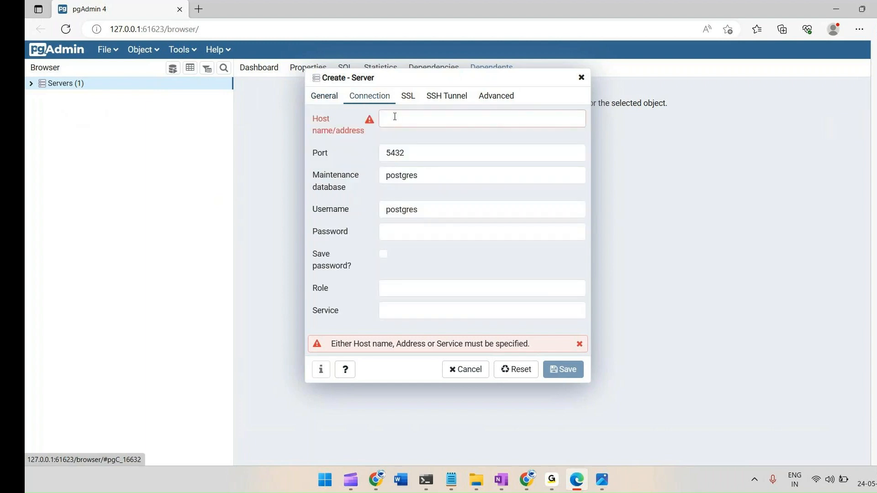
{"action": "left_click", "coordinate": [395, 122]}
{"action": "type", "text": "loca"}
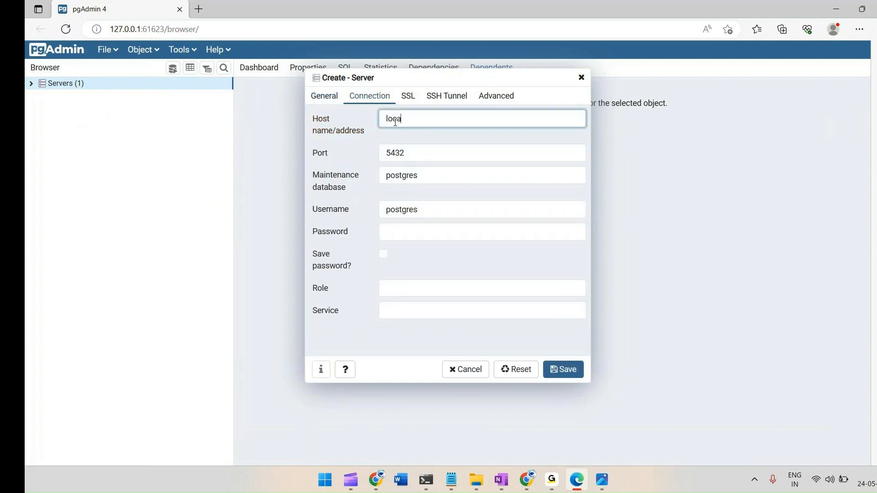
{"action": "type", "text": "lhost"}
{"action": "double_click", "coordinate": [400, 120]}
{"action": "left_click", "coordinate": [319, 98]}
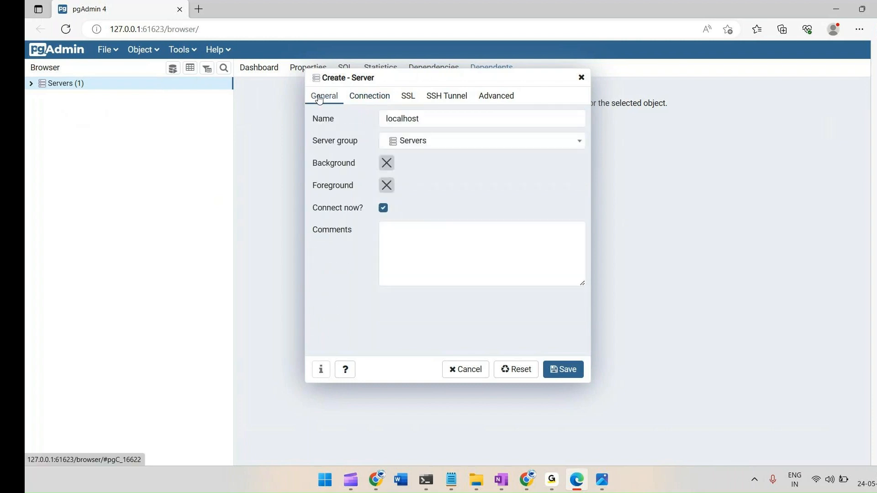
{"action": "left_click", "coordinate": [369, 96]}
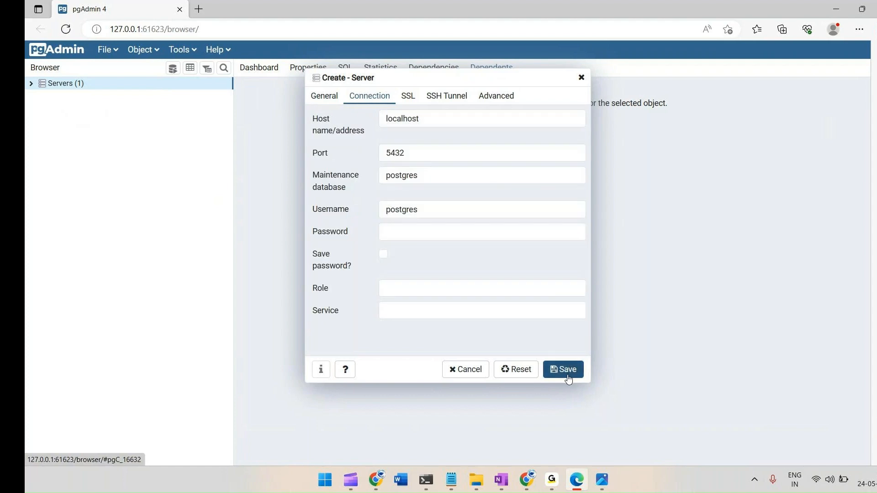
- Switch to File Explorer and open the tomcat\conf folder inside PRPCPersonalEdition to look up the database port
{"action": "double_click", "coordinate": [397, 152]}
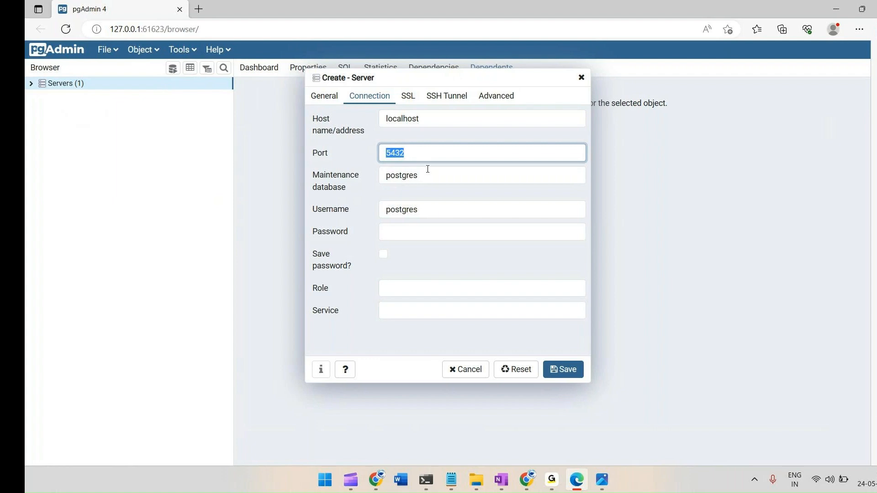
{"action": "left_click", "coordinate": [477, 480]}
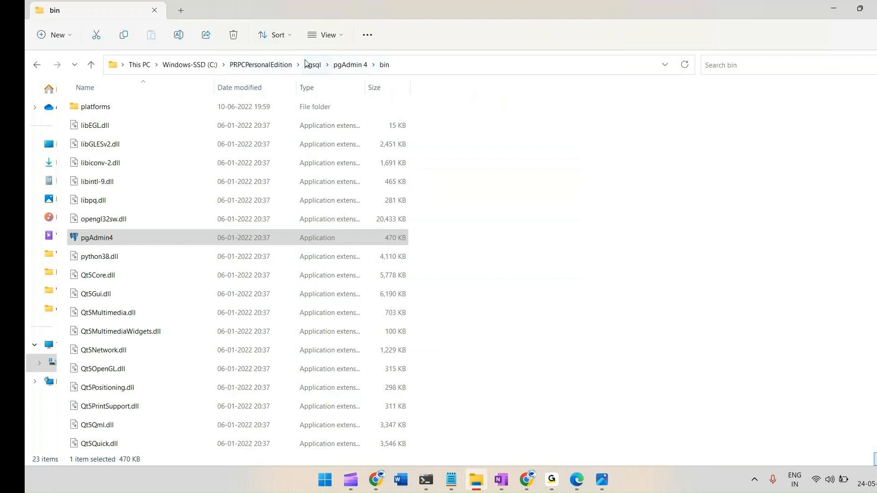
{"action": "left_click", "coordinate": [268, 65]}
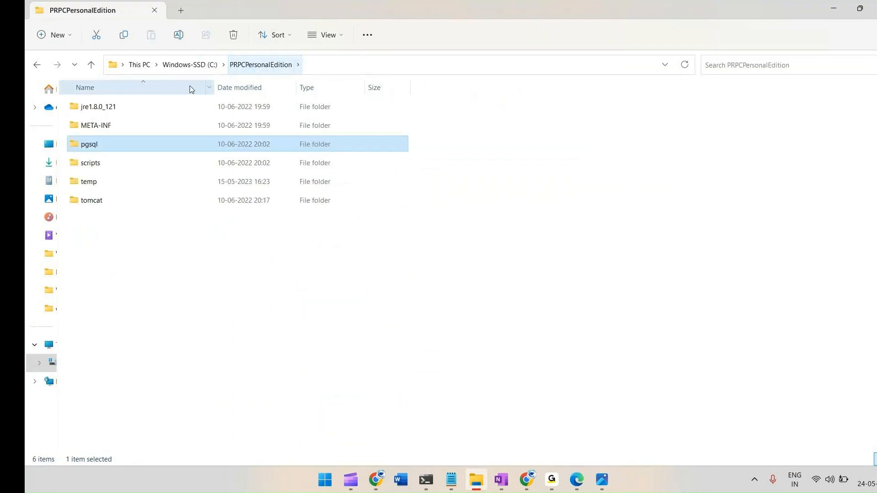
{"action": "double_click", "coordinate": [100, 203]}
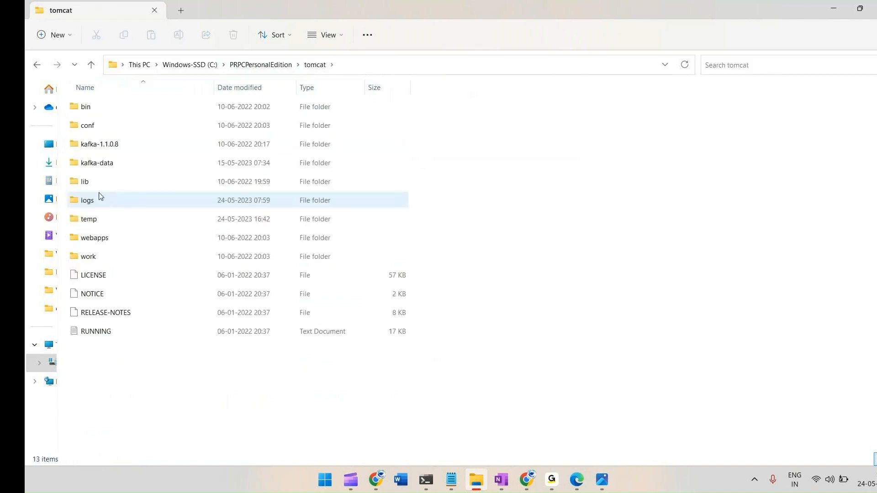
{"action": "double_click", "coordinate": [106, 127]}
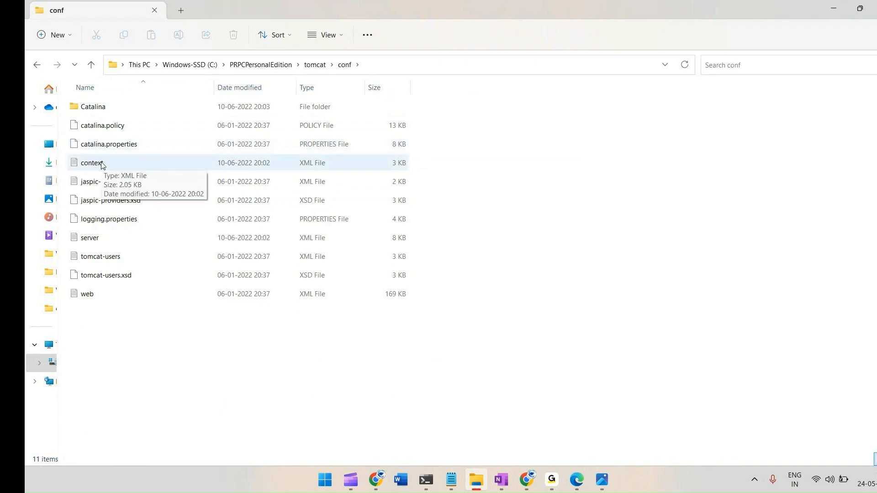
- Open the context XML file from the conf folder in Notepad
{"action": "left_click", "coordinate": [102, 164]}
{"action": "right_click", "coordinate": [102, 164]}
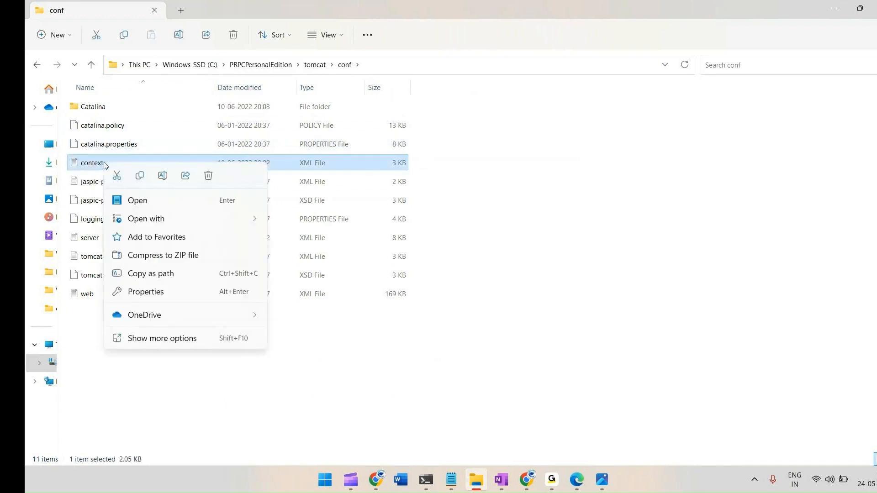
{"action": "mouse_move", "coordinate": [194, 223]}
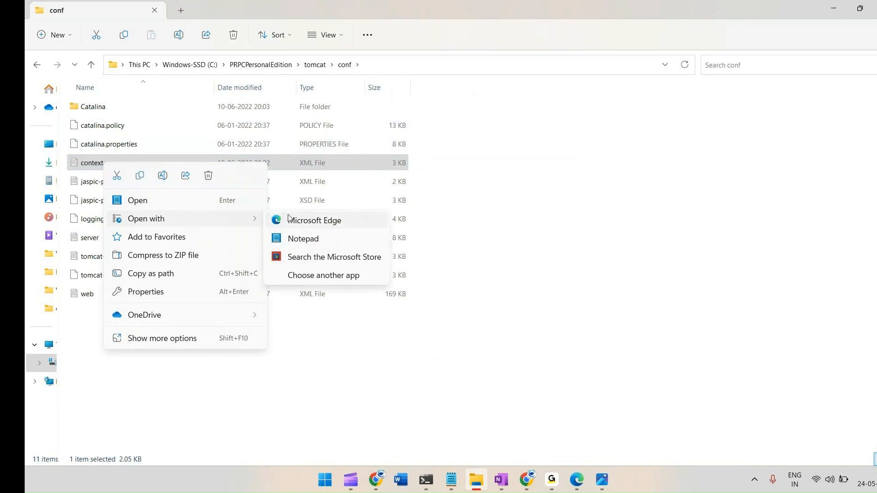
{"action": "left_click", "coordinate": [310, 238]}
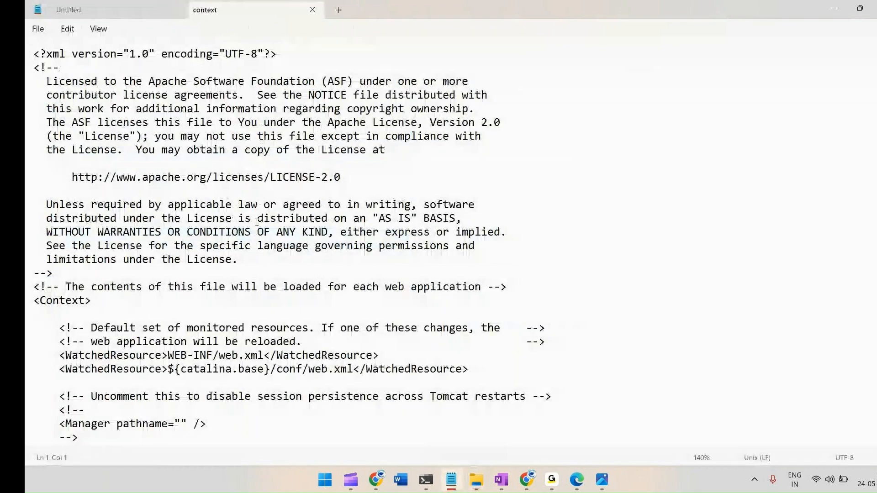
- Check the port number in the jdbc/PegaRULES resource's URL and return to the new server's connection settings in pgAdmin
{"action": "scroll", "coordinate": [289, 173], "scroll_direction": "down", "scroll_amount": 6}
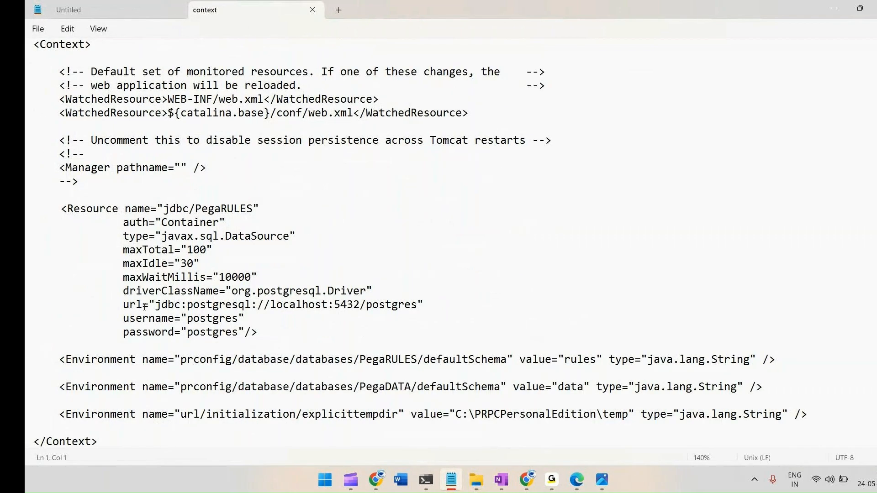
{"action": "double_click", "coordinate": [334, 303]}
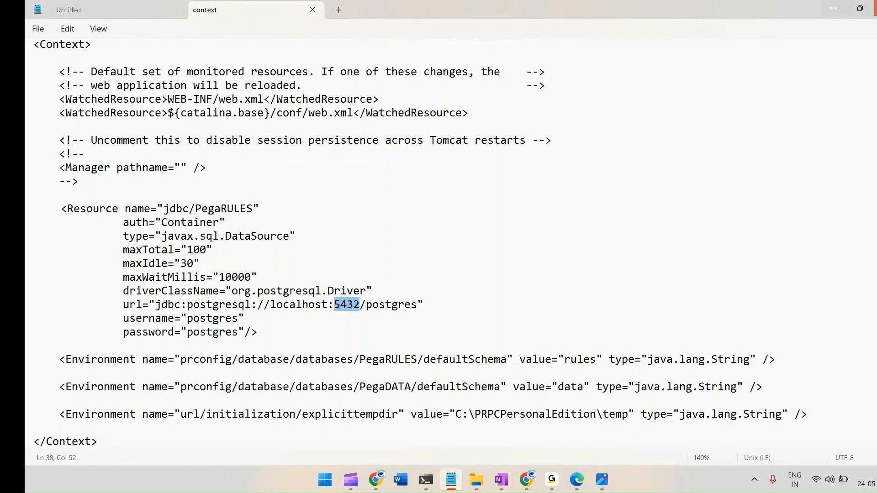
{"action": "left_click", "coordinate": [834, 8]}
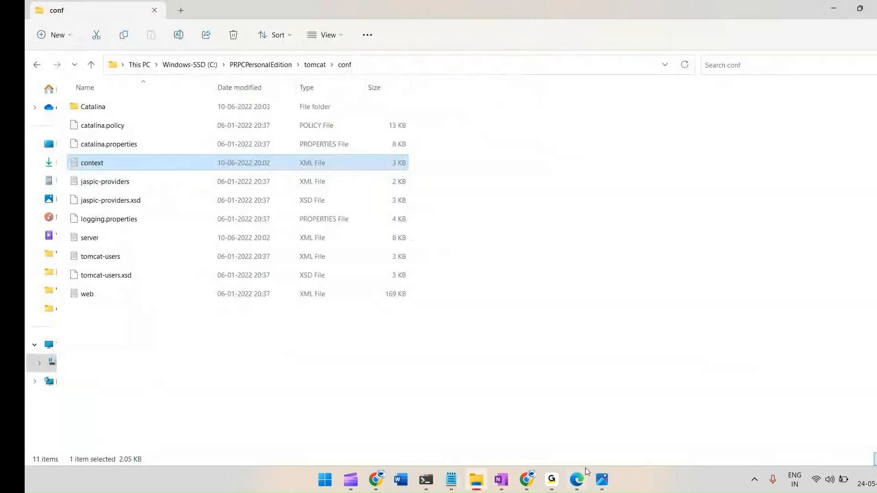
{"action": "left_click", "coordinate": [577, 479]}
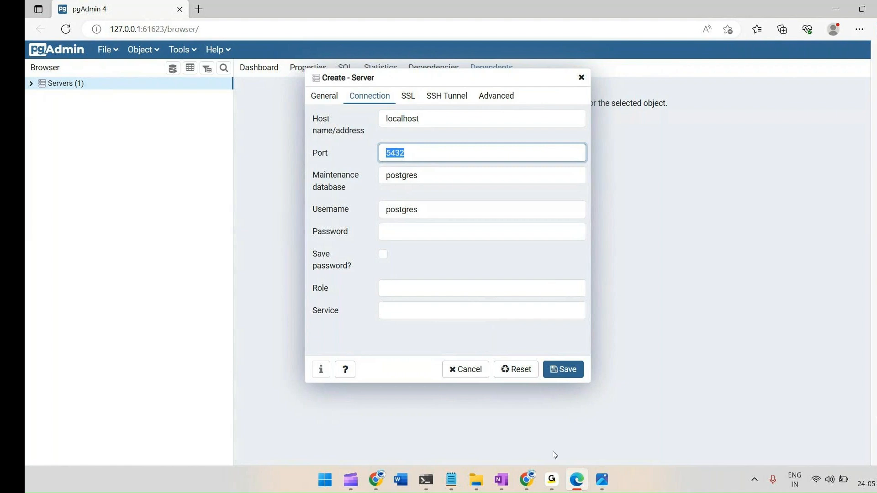
{"action": "left_click", "coordinate": [554, 479]}
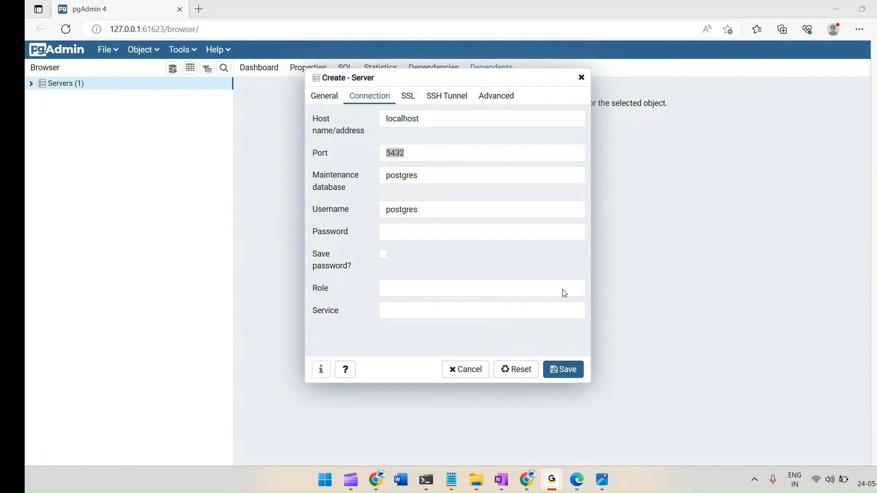